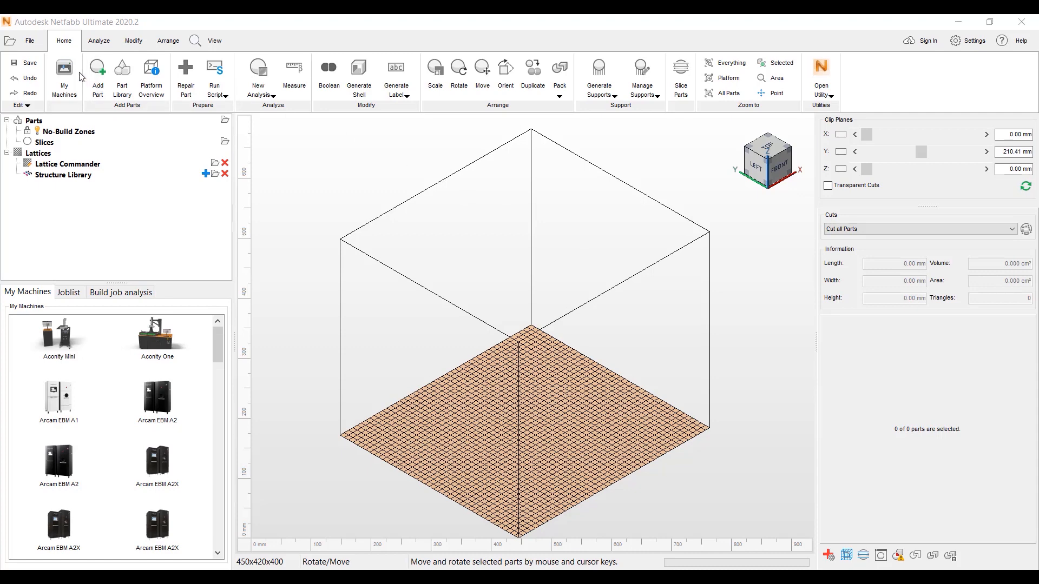
Import BRACKET.3mf with automatic Extended Repair and display the bracket's triangle mesh
click(97, 70)
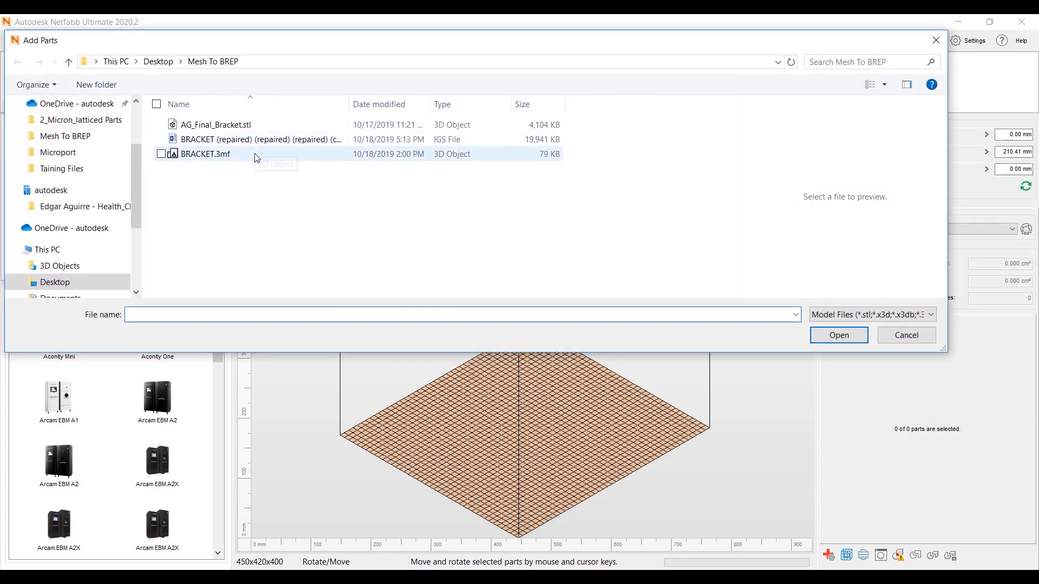
click(218, 156)
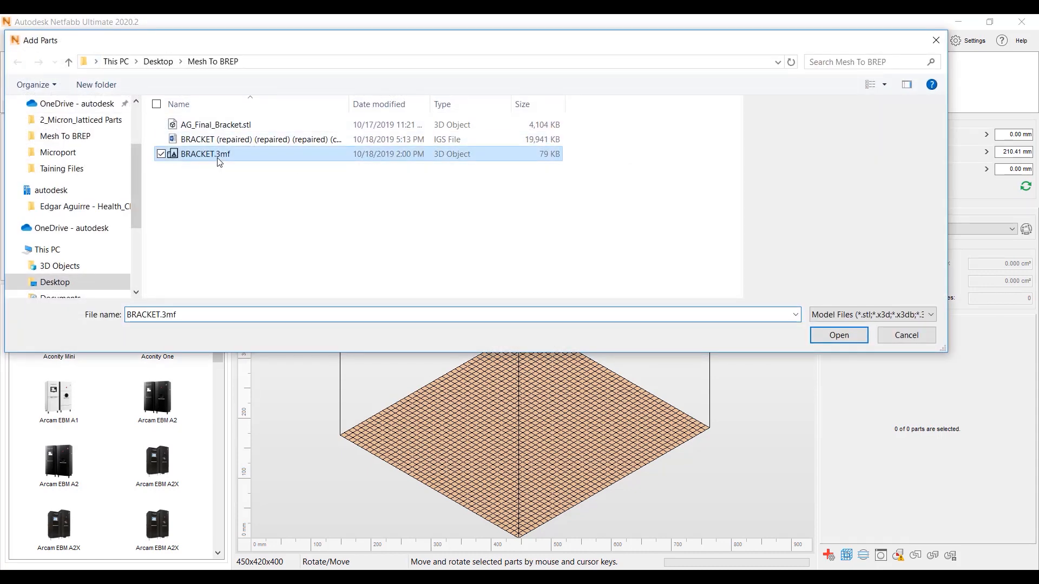
click(839, 336)
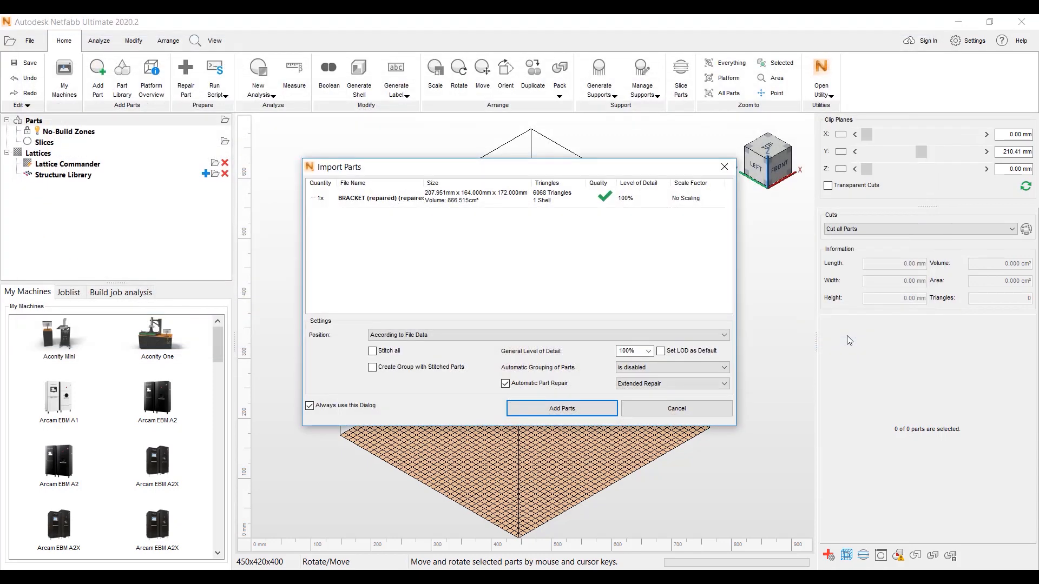
click(568, 413)
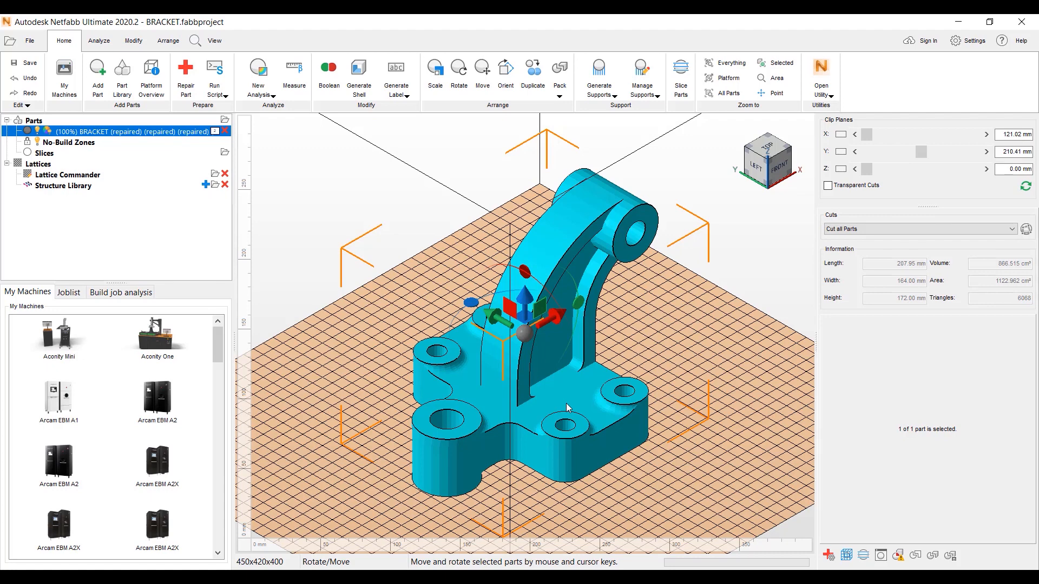
key(F7)
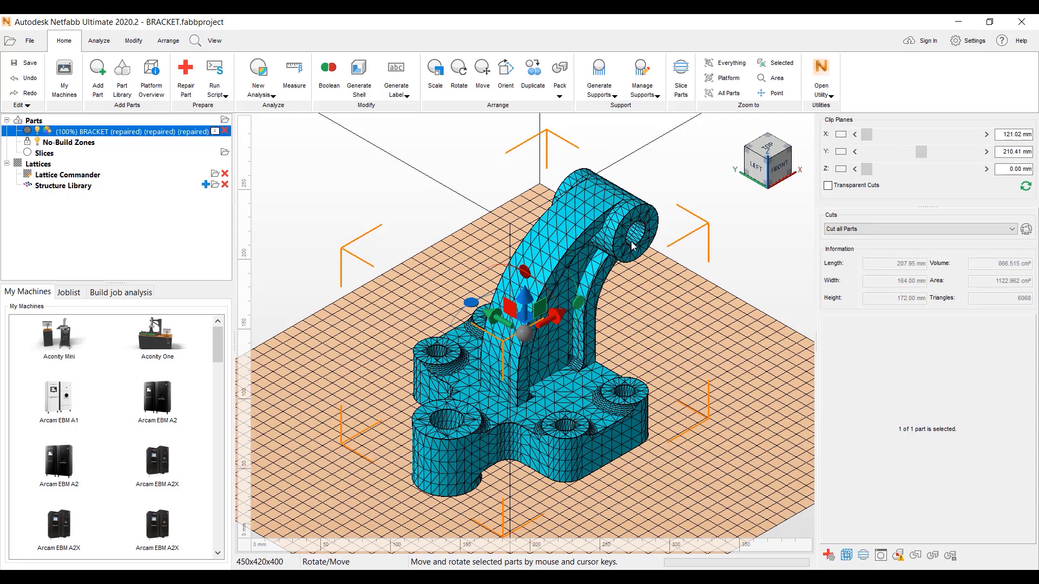
right_drag(568, 387, 483, 387)
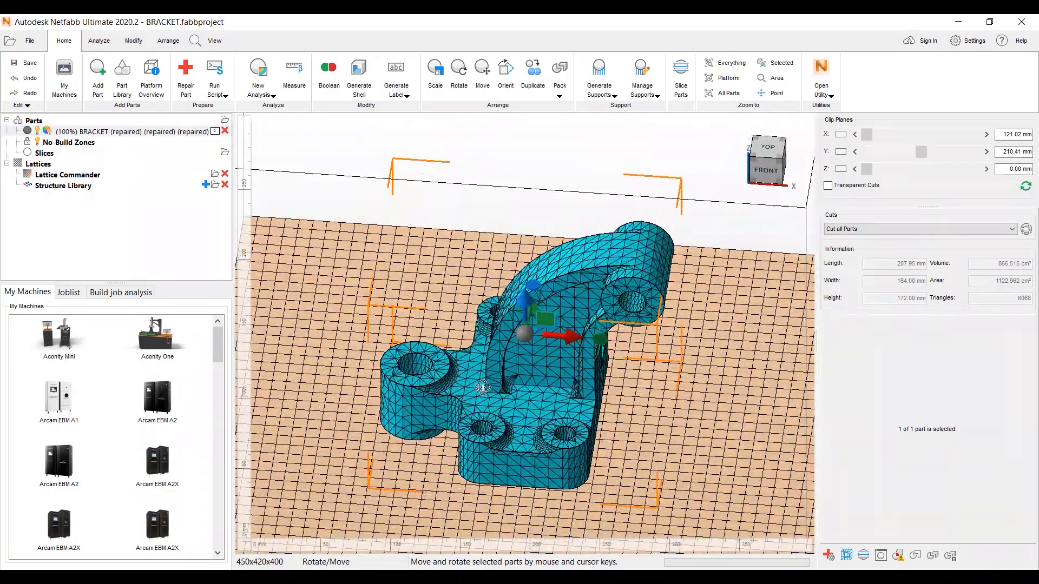
Open the bracket for part repair and select the ring-shaped top surfaces around all the base's bolt holes
click(186, 70)
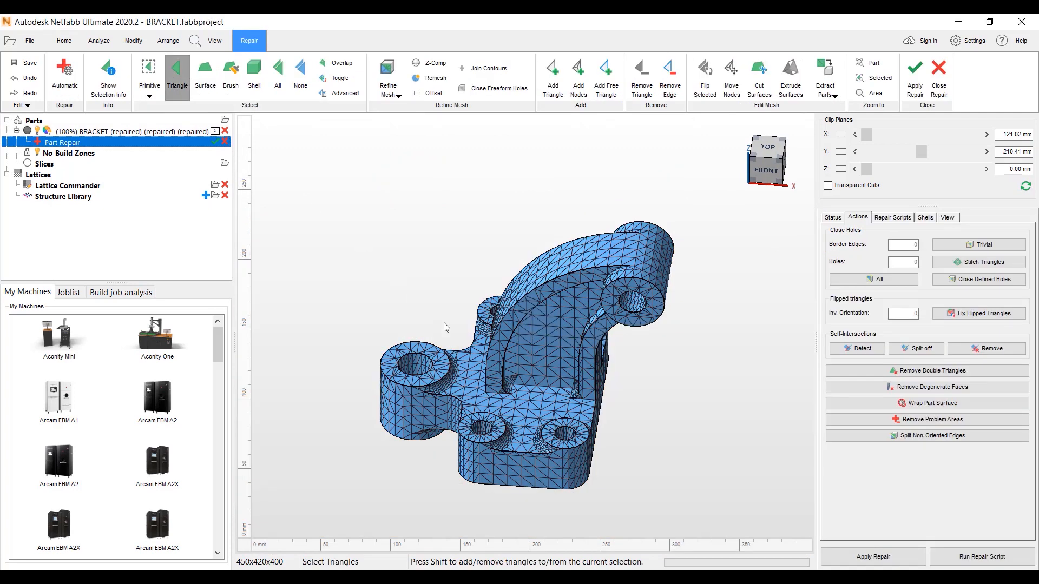
click(211, 73)
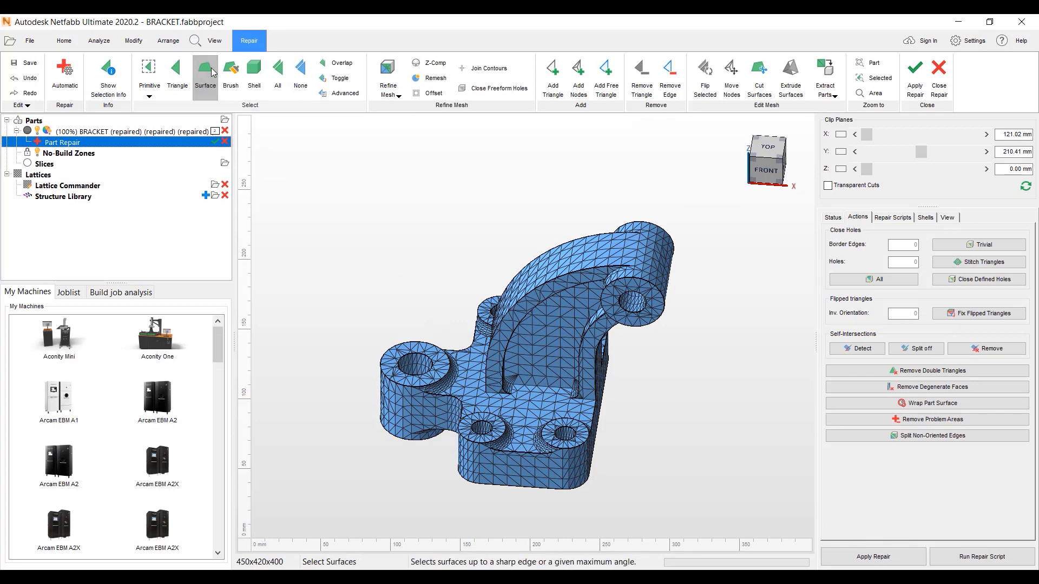
click(431, 350)
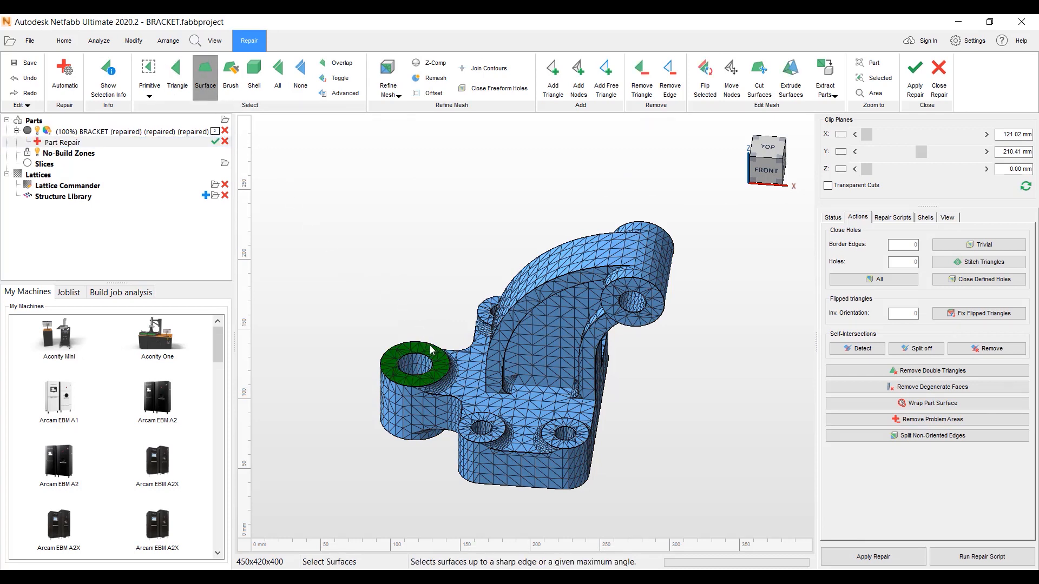
ctrl+click(492, 421)
ctrl+click(555, 427)
right_drag(399, 227, 630, 215)
ctrl+click(447, 402)
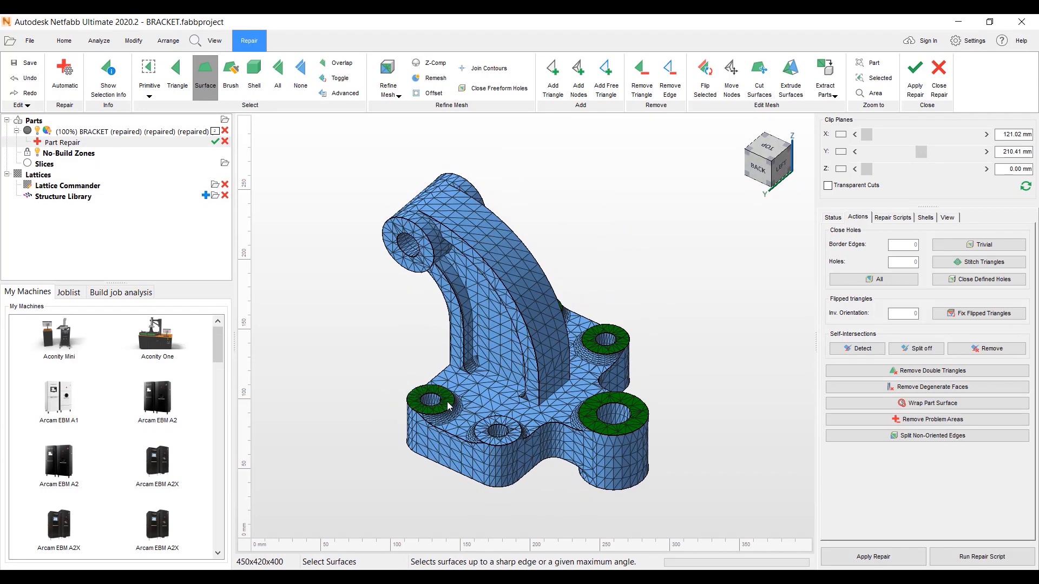
ctrl+click(507, 425)
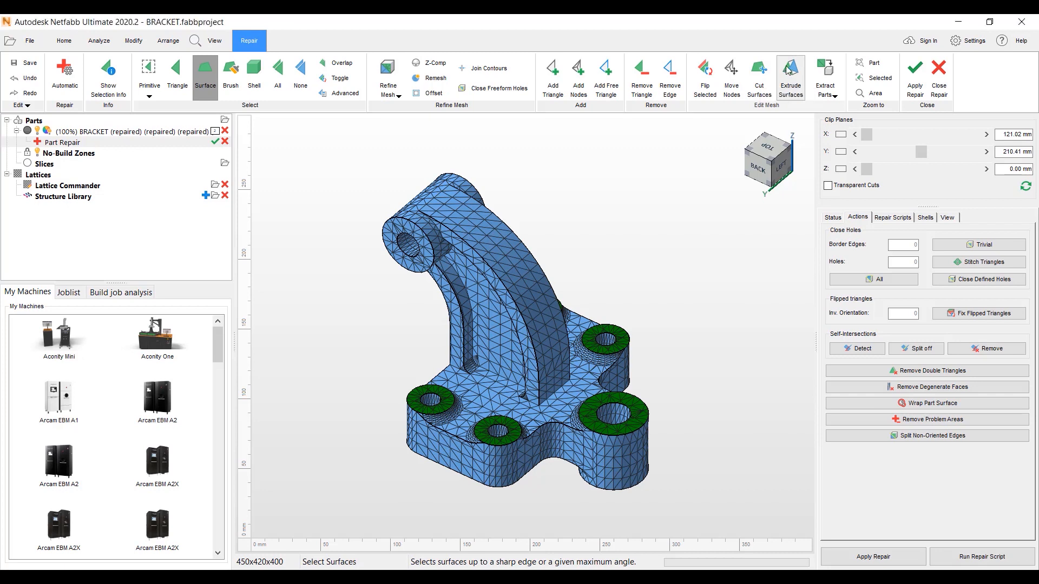
Extrude the selected ring surfaces by 5 mm as a 3D (Volume) Real Extrusion and clear the selection
click(790, 82)
click(1009, 234)
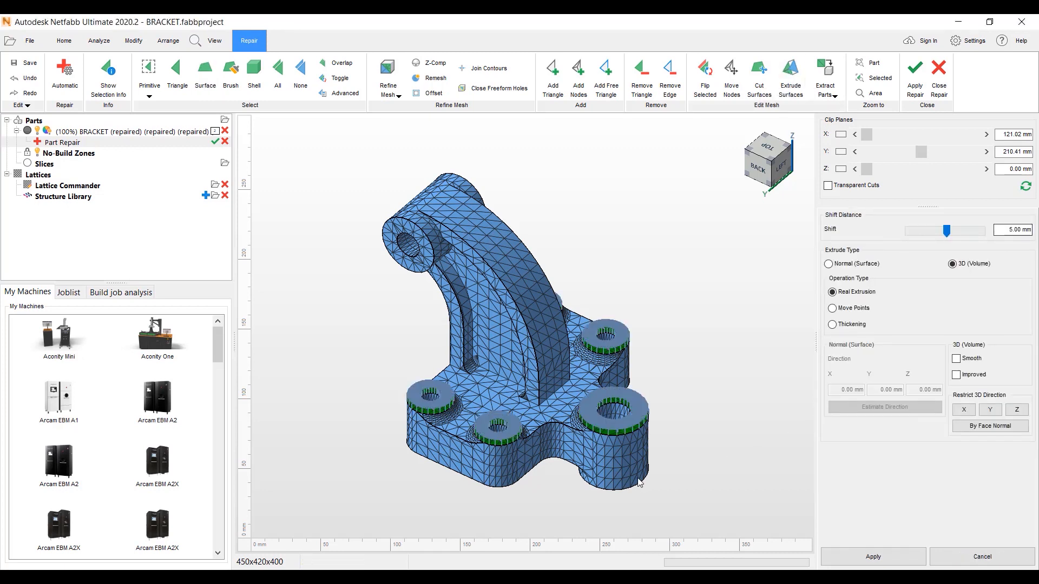
right_drag(458, 454, 455, 419)
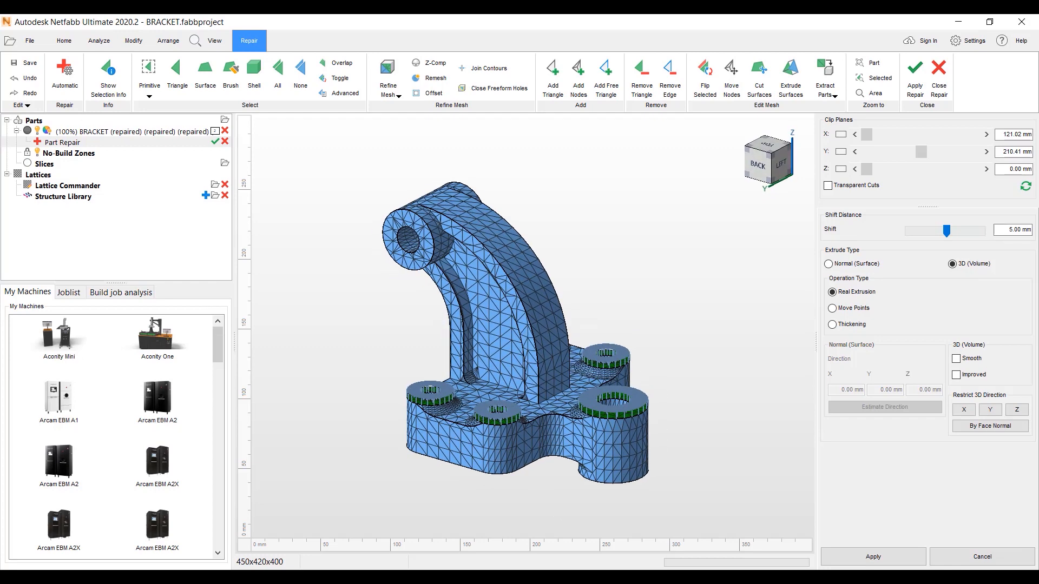
click(859, 557)
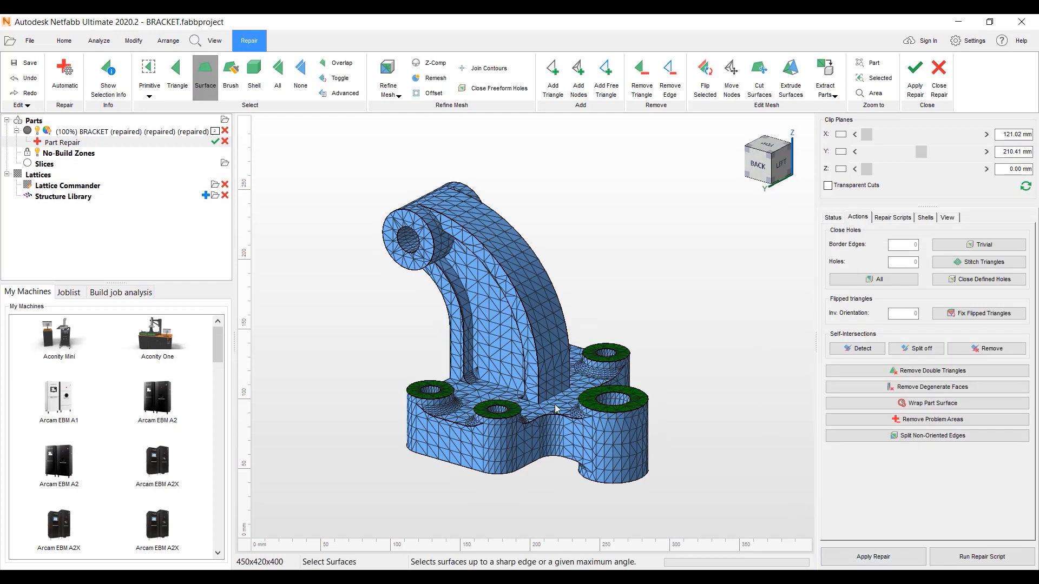
click(672, 357)
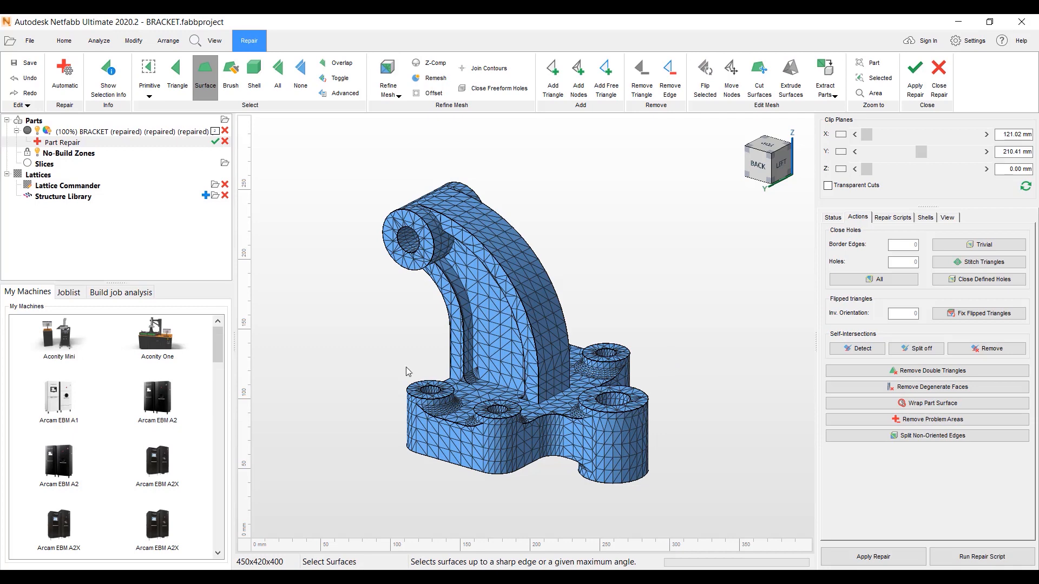
Remove the triangles of both end faces and the through hole in the cylindrical boss at the arm's tip
right_drag(339, 347, 424, 336)
scroll(403, 261, up, 3)
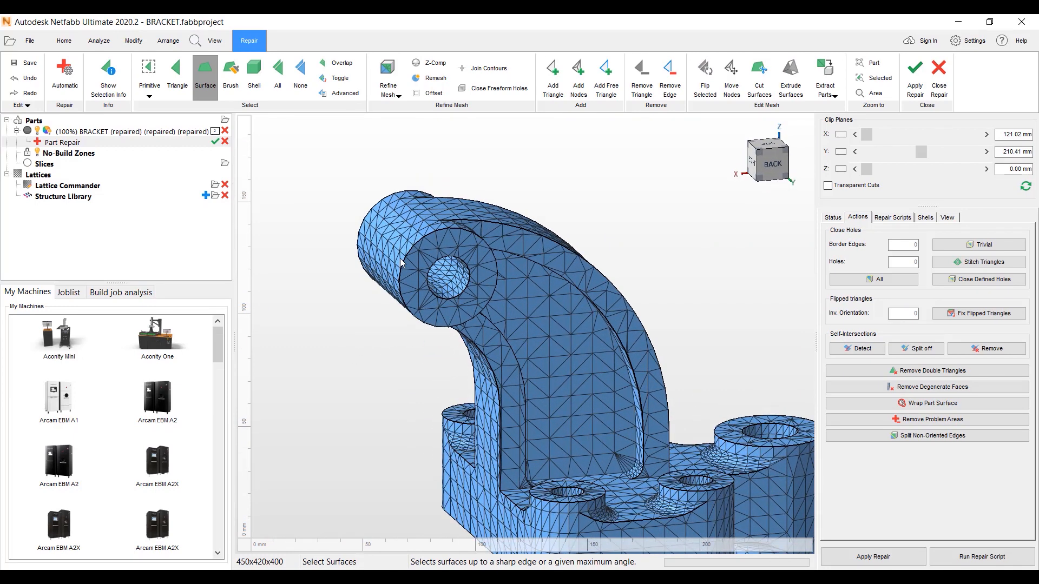
click(430, 251)
right_drag(406, 230, 647, 202)
click(748, 209)
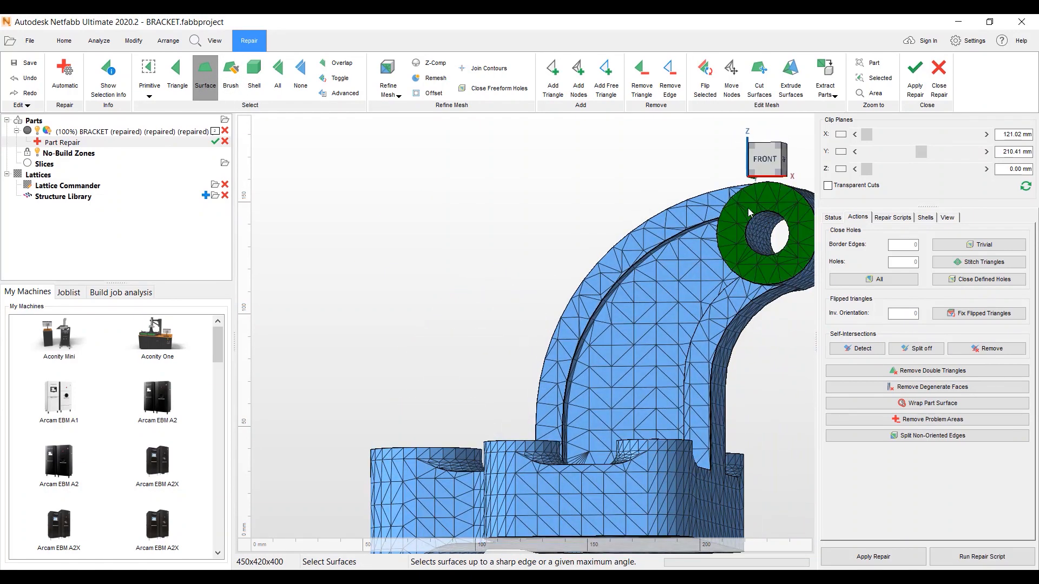
middle_drag(752, 215, 623, 193)
scroll(623, 193, down, 2)
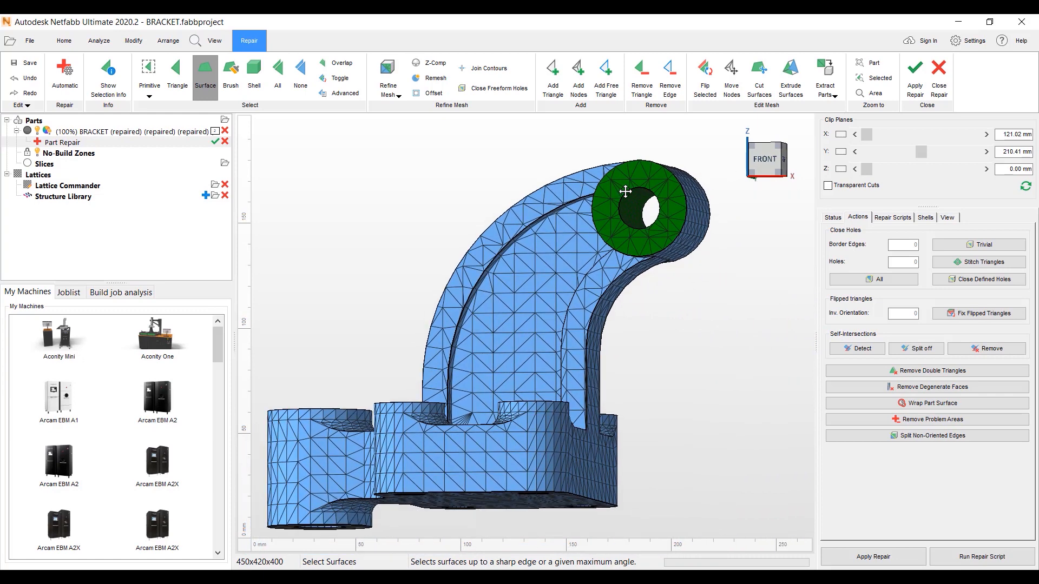
click(642, 76)
right_drag(642, 275, 628, 293)
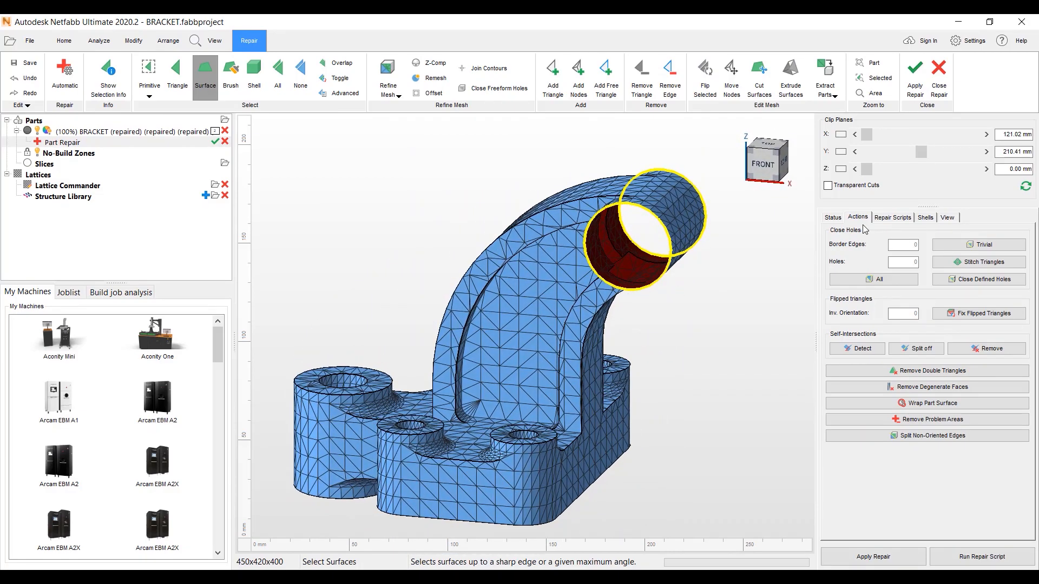
Close all open holes in the mesh and apply the repair, removing the old part
click(879, 280)
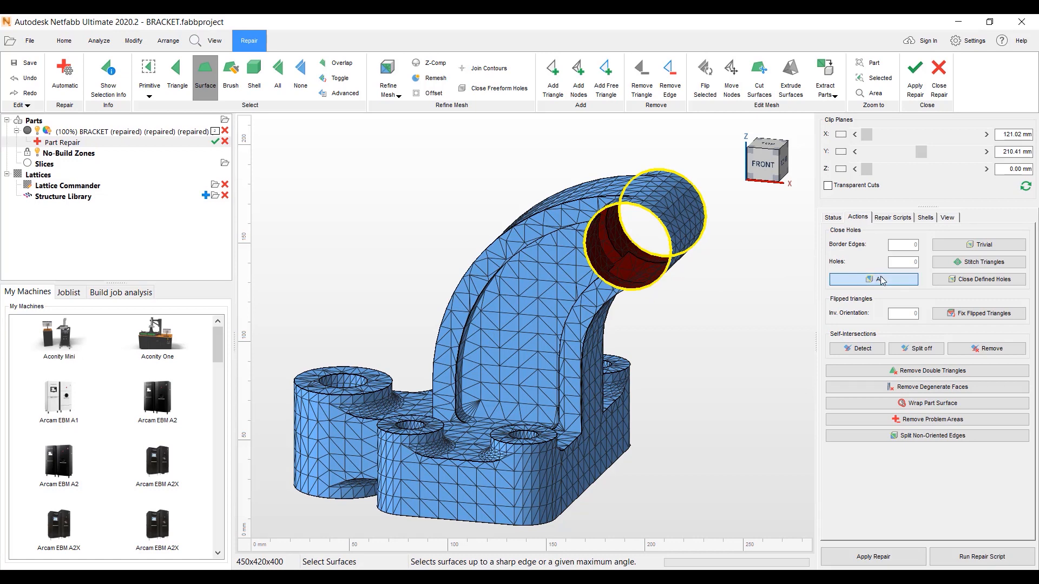
right_click(691, 358)
right_drag(663, 319, 719, 364)
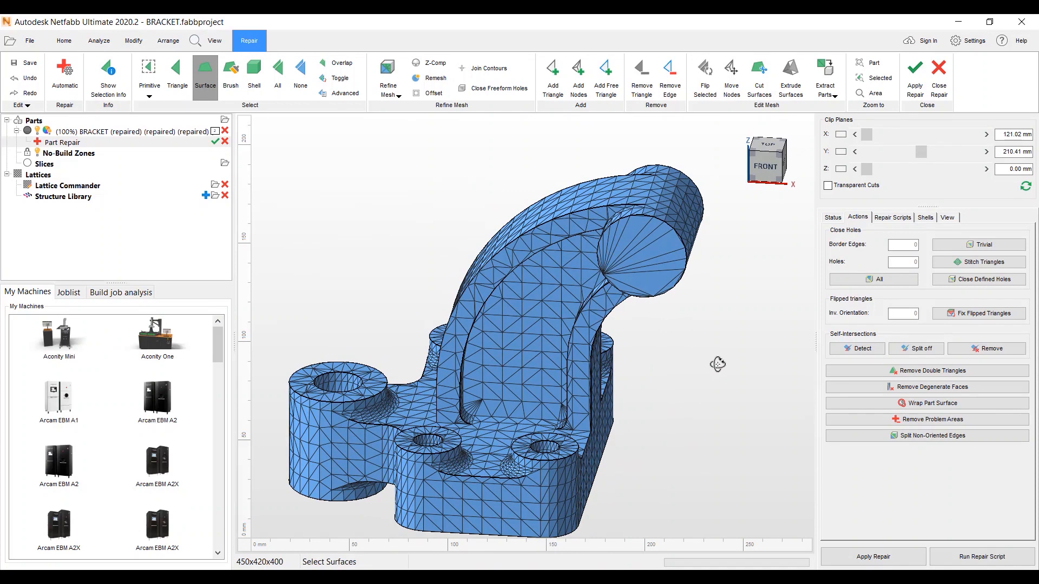
click(875, 557)
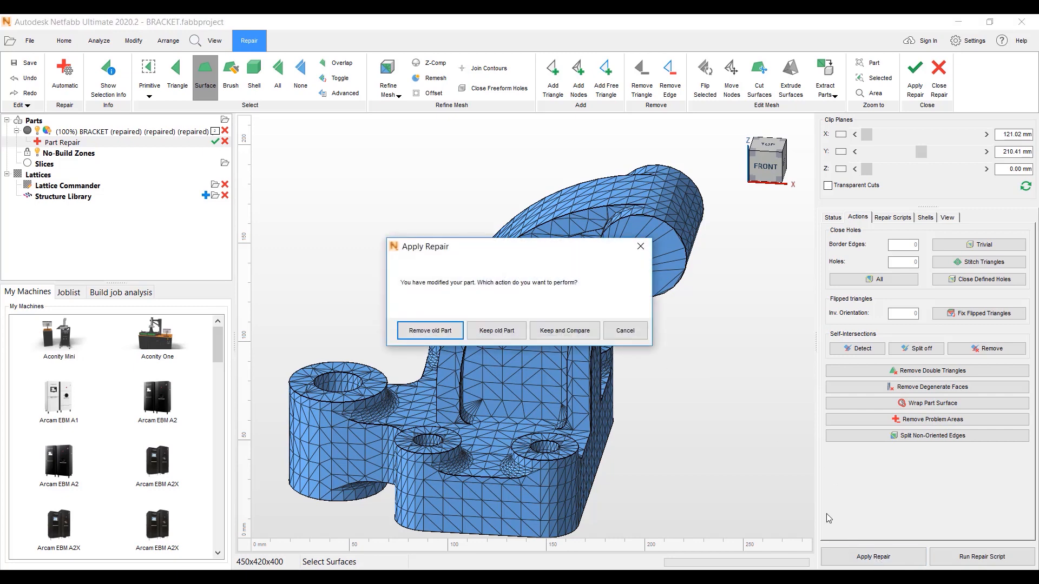
click(447, 332)
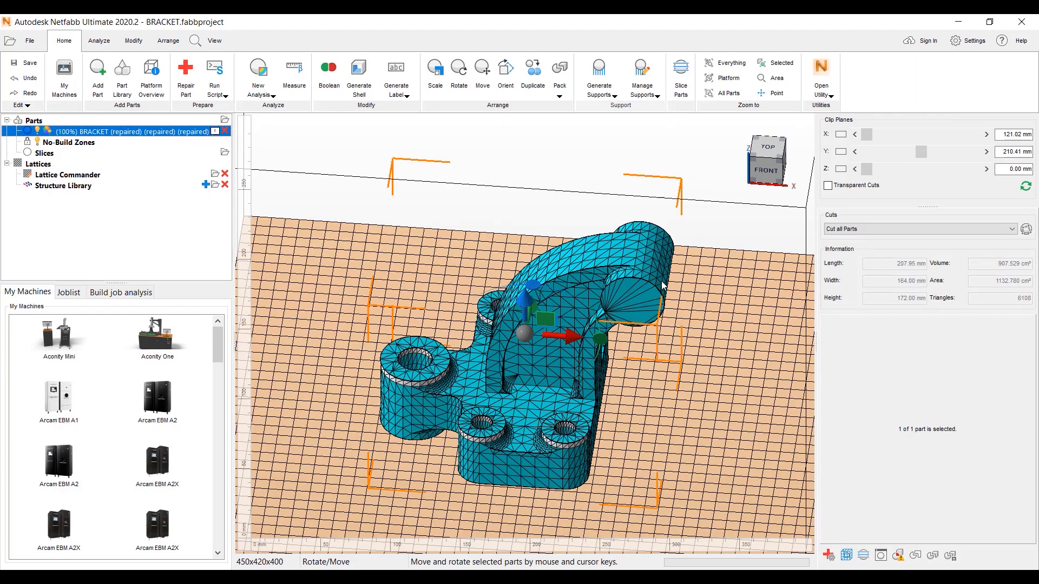
Hide the triangle mesh and the build platform, leaving the bracket deselected
key(F7)
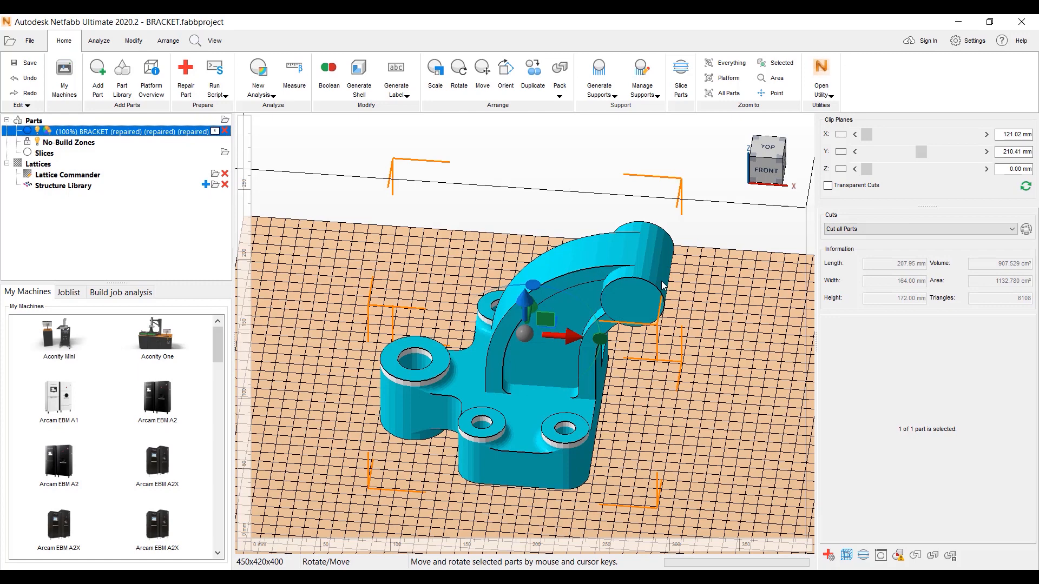
scroll(559, 268, down, 3)
right_drag(577, 405, 601, 358)
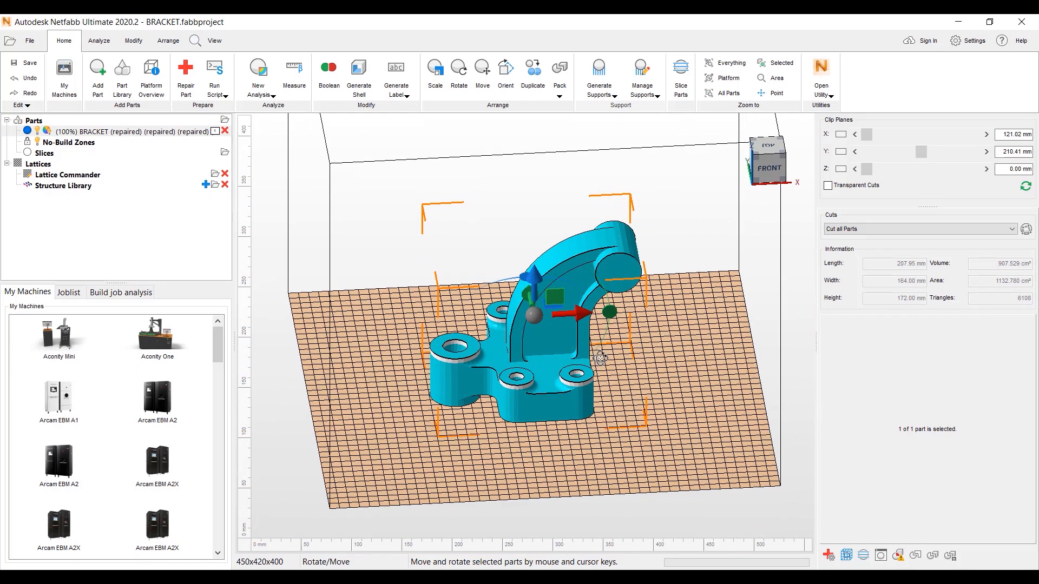
key(F6)
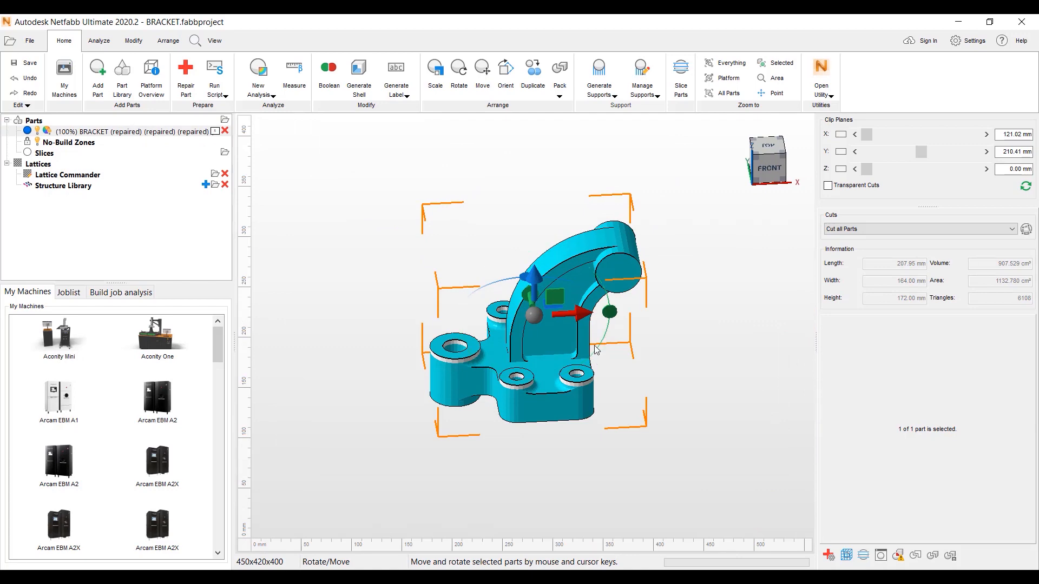
scroll(596, 349, up, 3)
click(648, 352)
right_drag(510, 354, 535, 345)
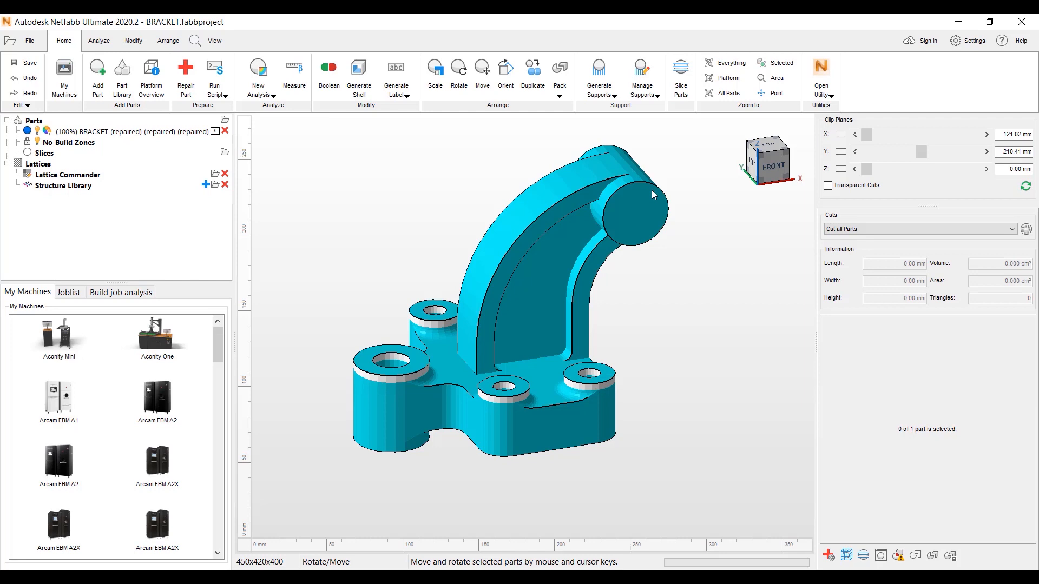
Start the Mesh to BREP conversion of the bracket, including the check for self-intersections and flipped triangles
click(135, 42)
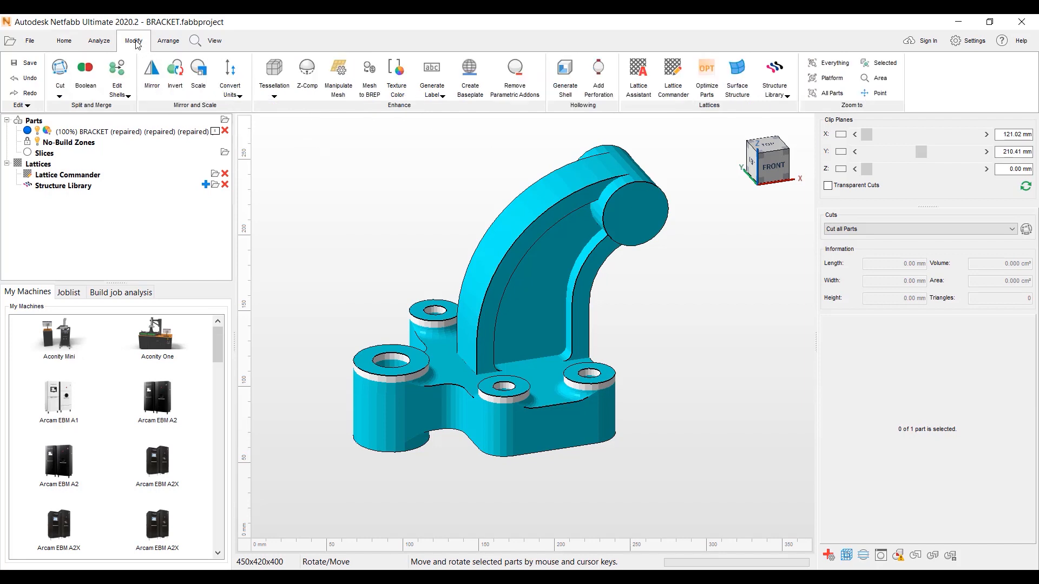
click(368, 86)
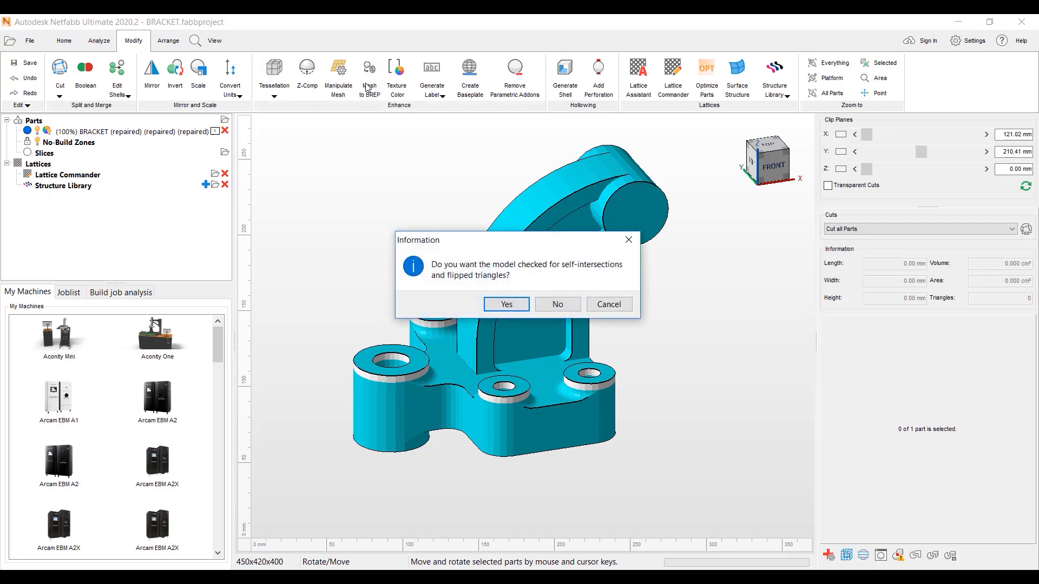
click(503, 304)
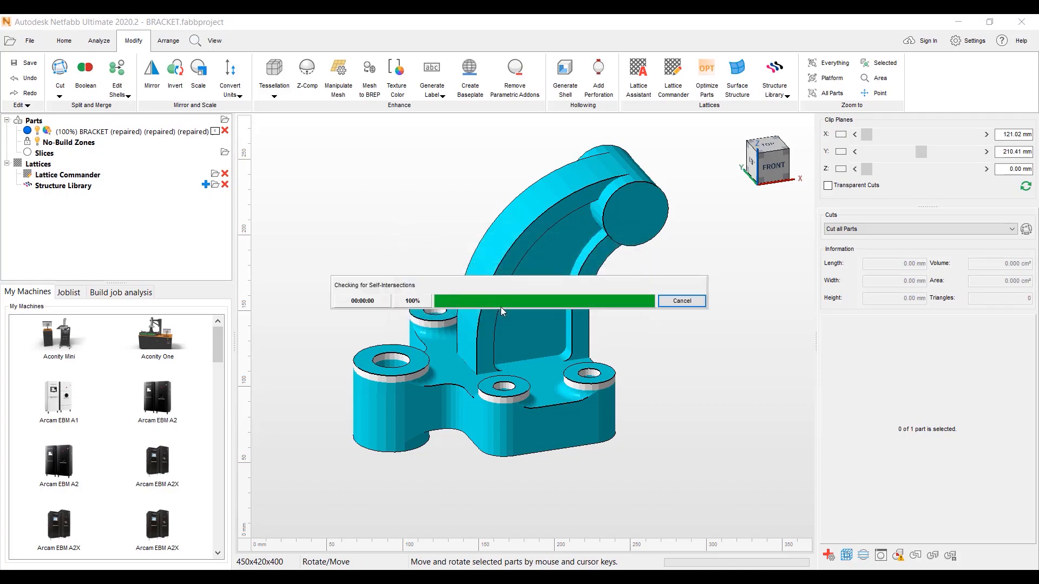
right_drag(501, 307, 504, 367)
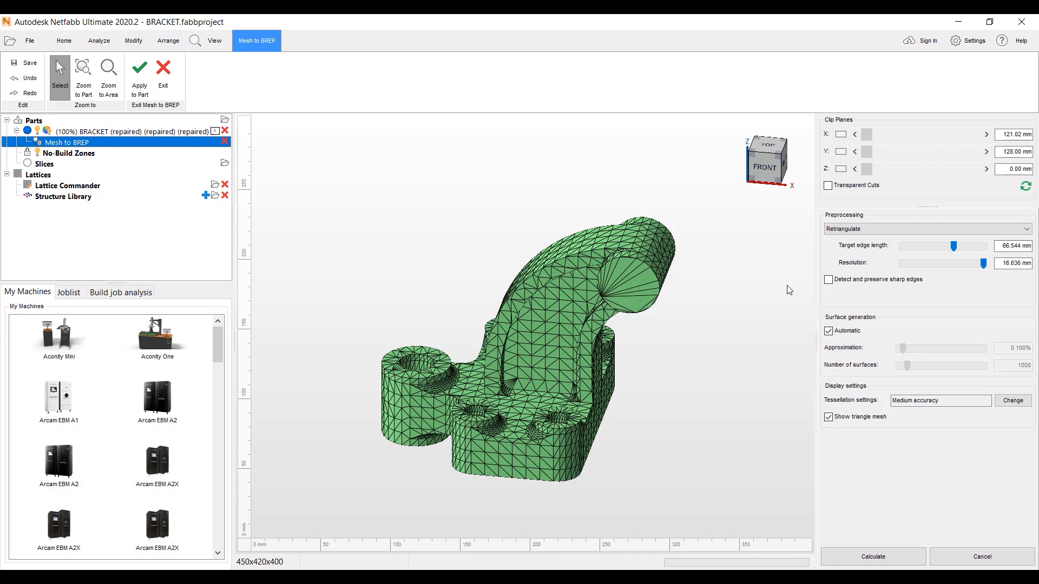
Keep Retriangulate as the preprocessing method and enable detection and preservation of sharp edges
click(1029, 233)
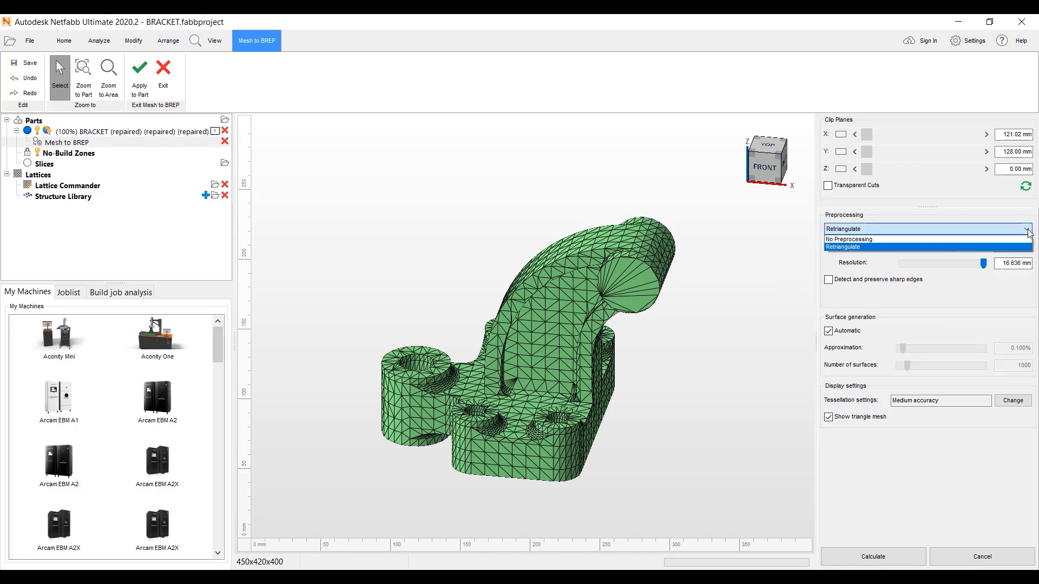
click(872, 248)
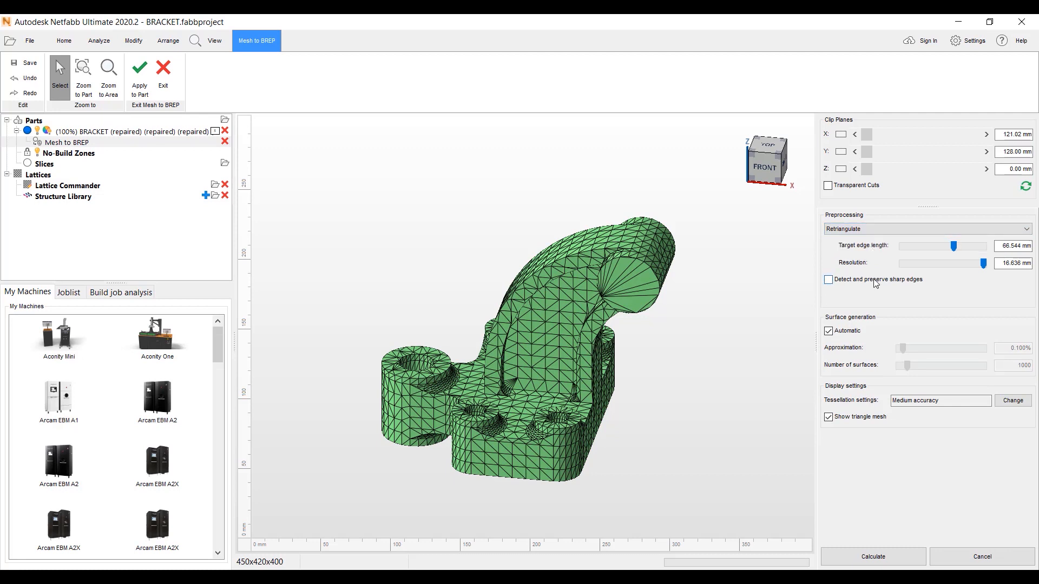
click(829, 281)
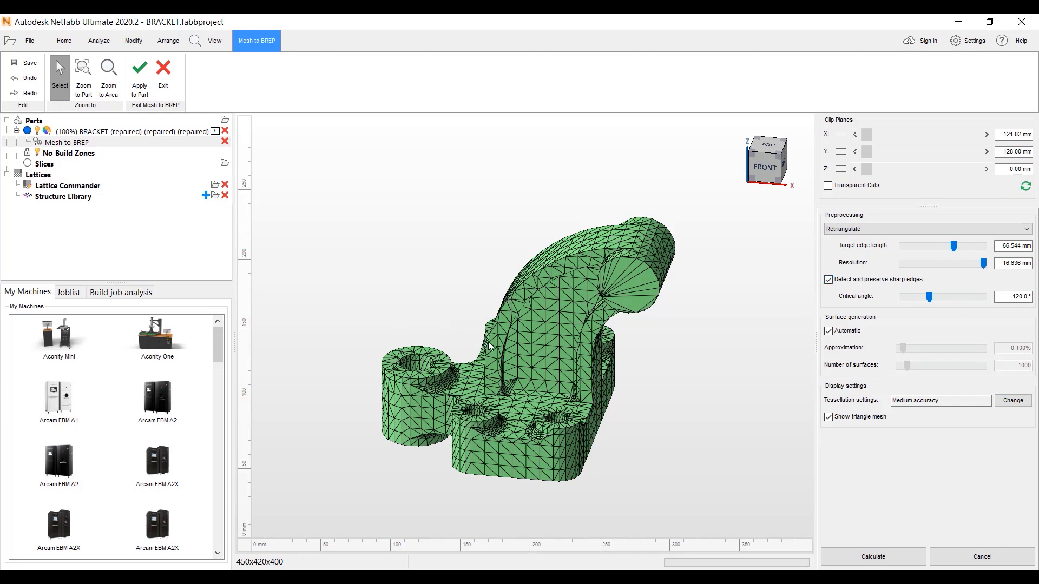
Switch off automatic surface generation, set the number of surfaces to 10000 and calculate the BREP surfaces
click(828, 331)
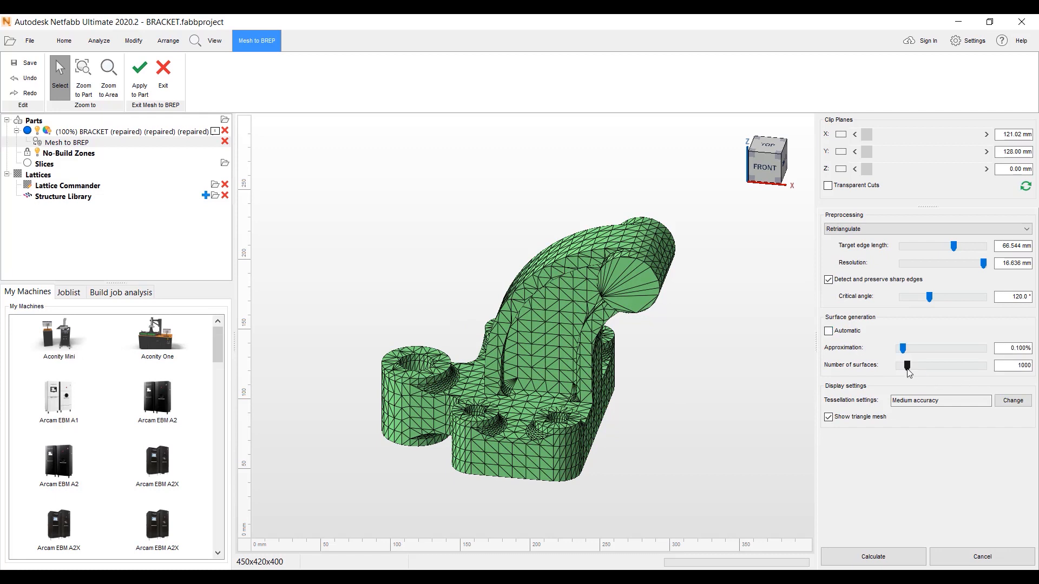
drag(907, 366, 1008, 380)
click(872, 560)
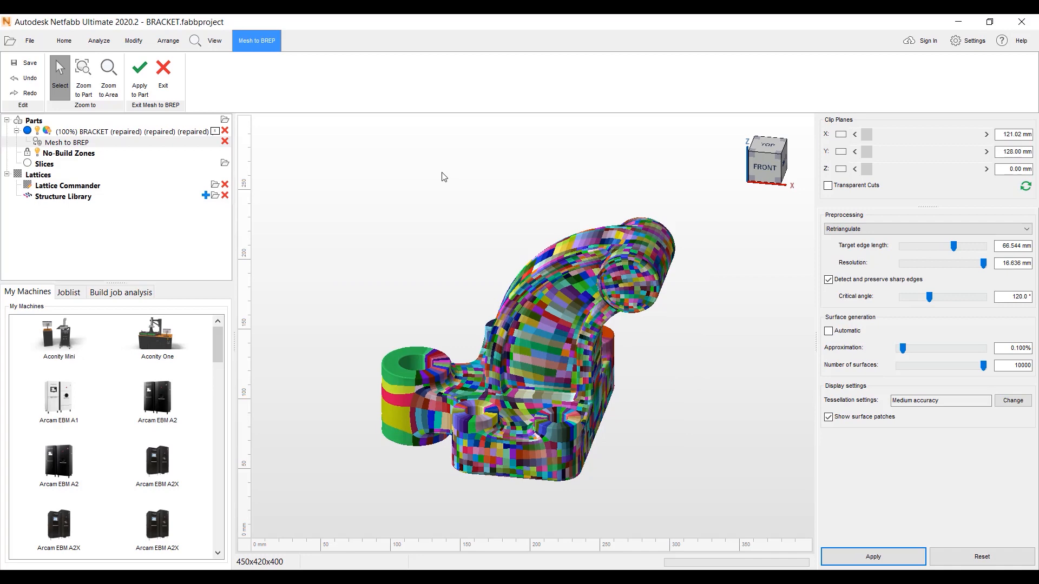
Apply the calculated BREP conversion to the bracket, removing the old part
right_drag(524, 383, 816, 366)
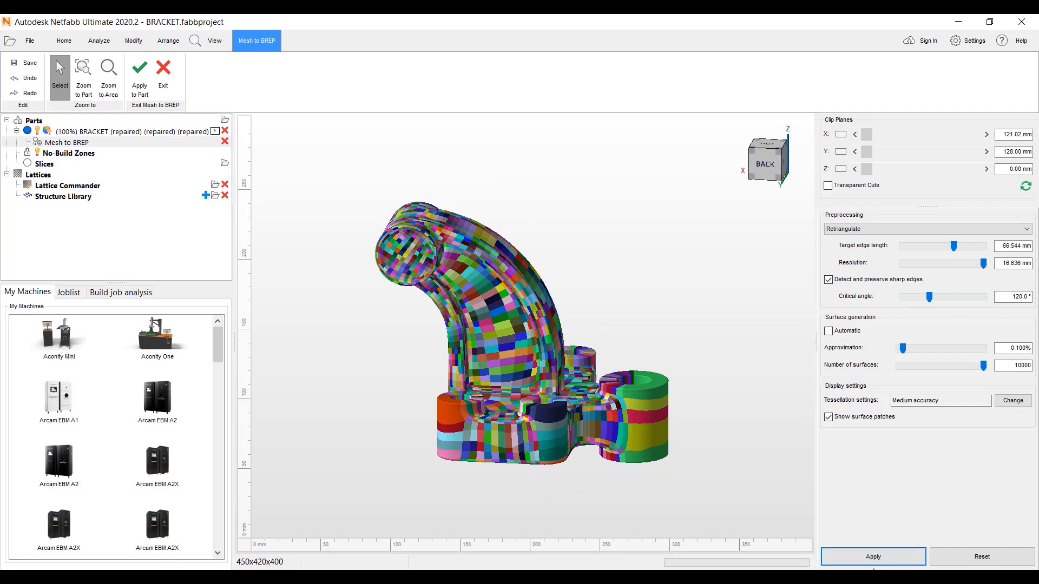
click(873, 557)
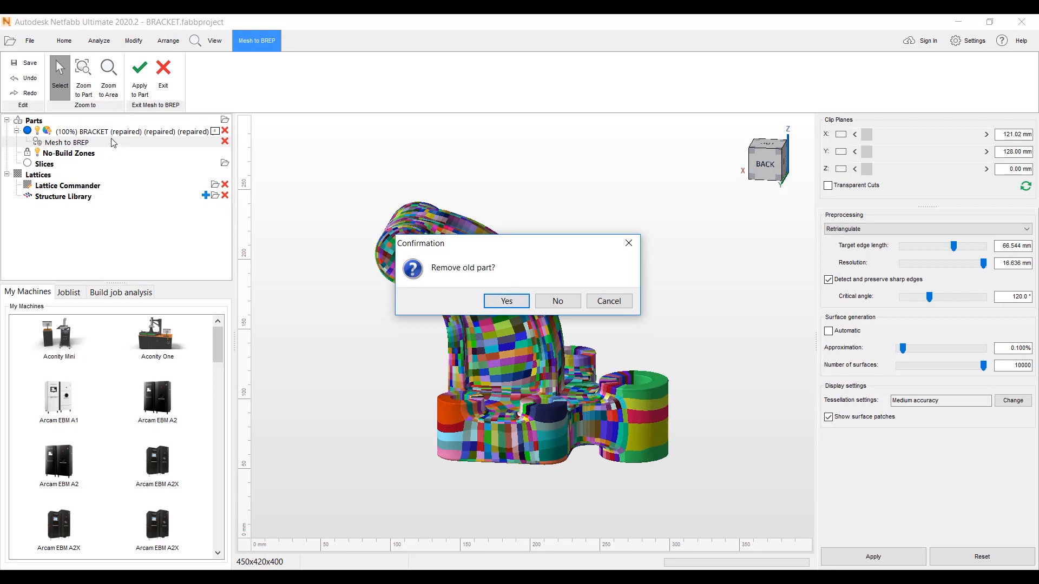
click(508, 303)
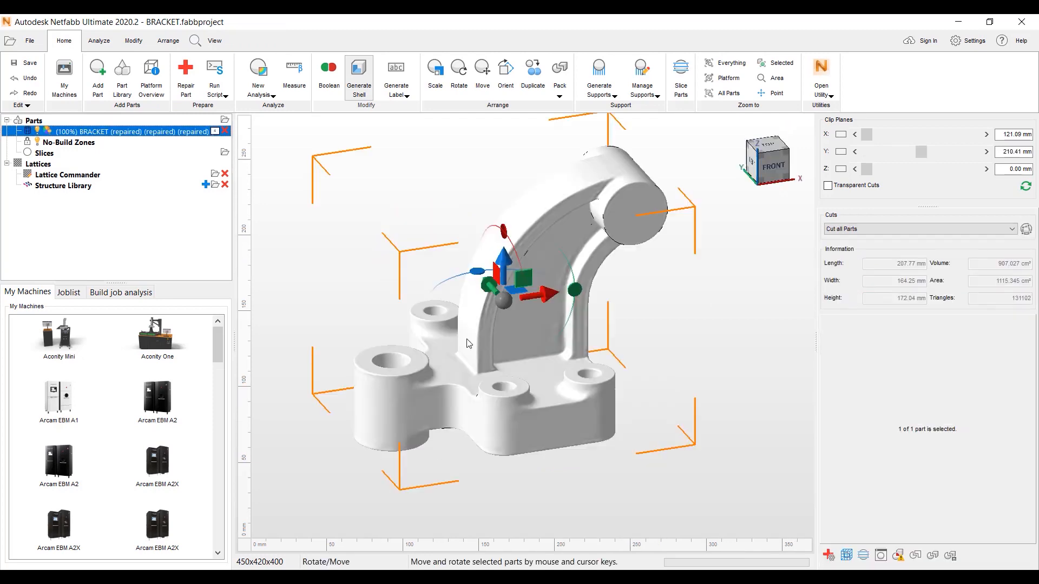
Turn off the texture and color display of the converted bracket
right_drag(449, 319, 654, 301)
click(46, 131)
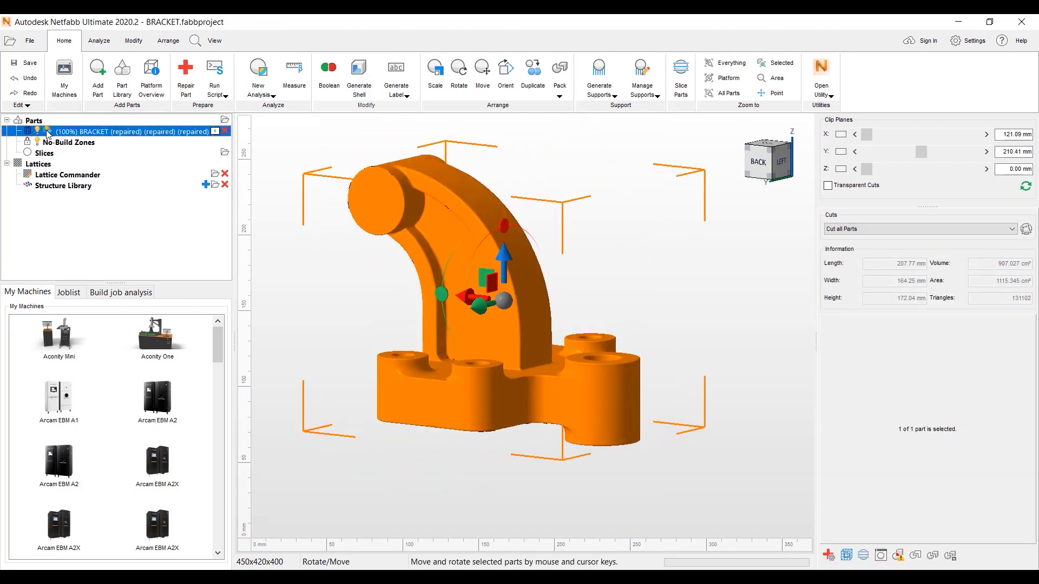
right_drag(379, 328, 340, 364)
Export the bracket as a parametric IGES file under the suggested file name, overwriting the existing file
right_click(464, 200)
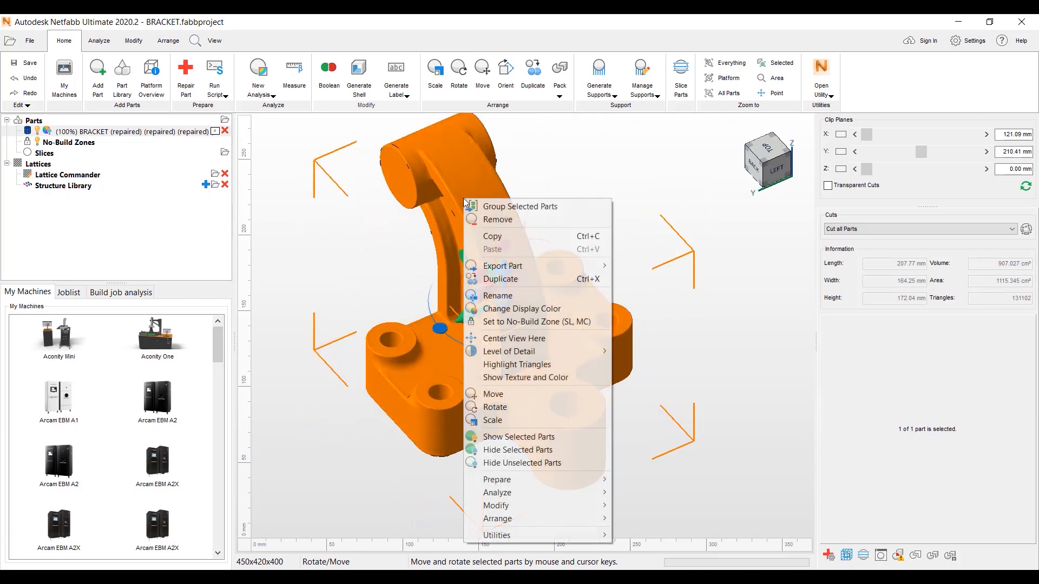
mouse_move(512, 266)
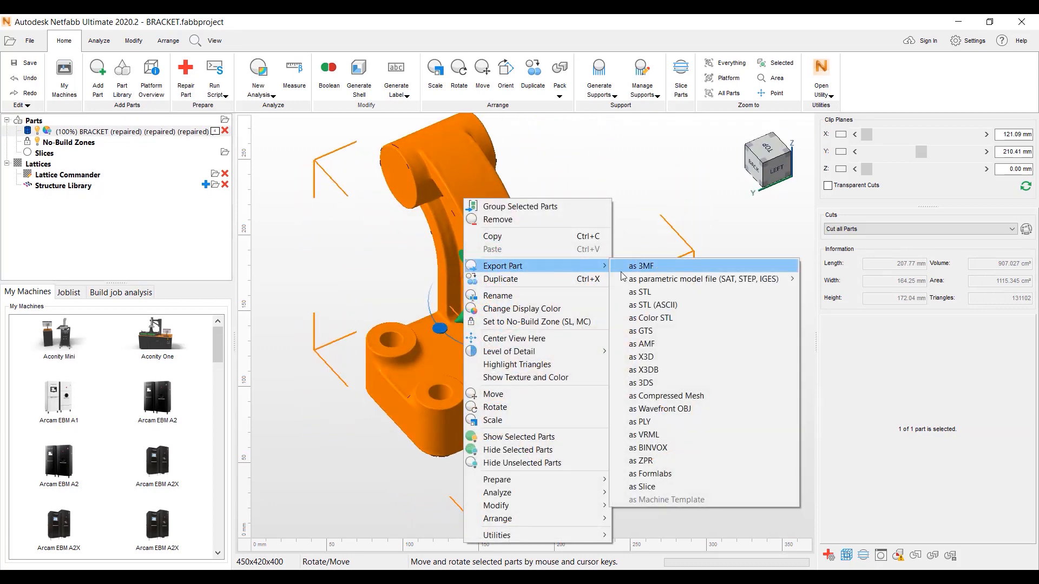
mouse_move(667, 287)
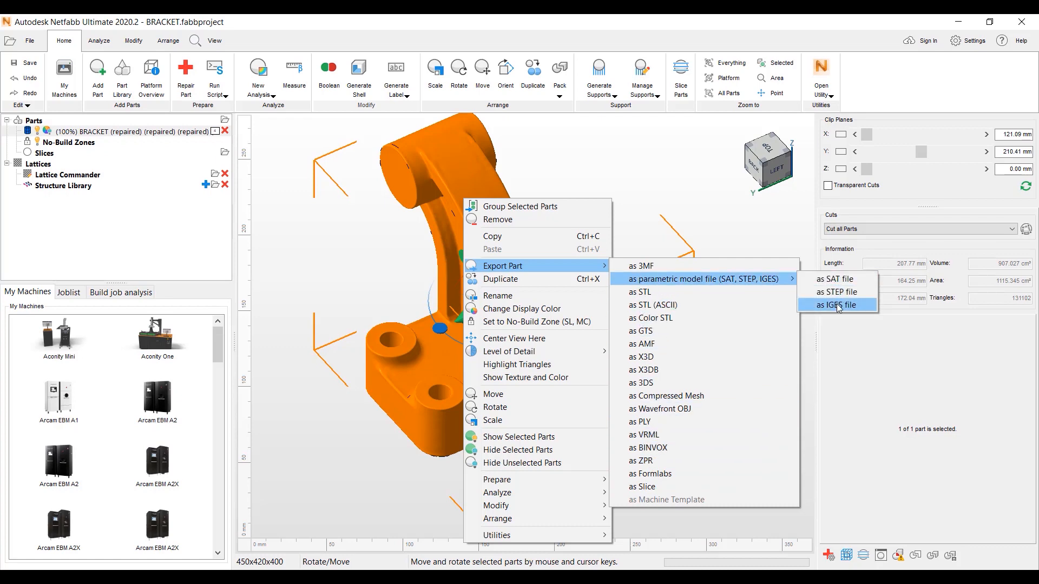
click(837, 305)
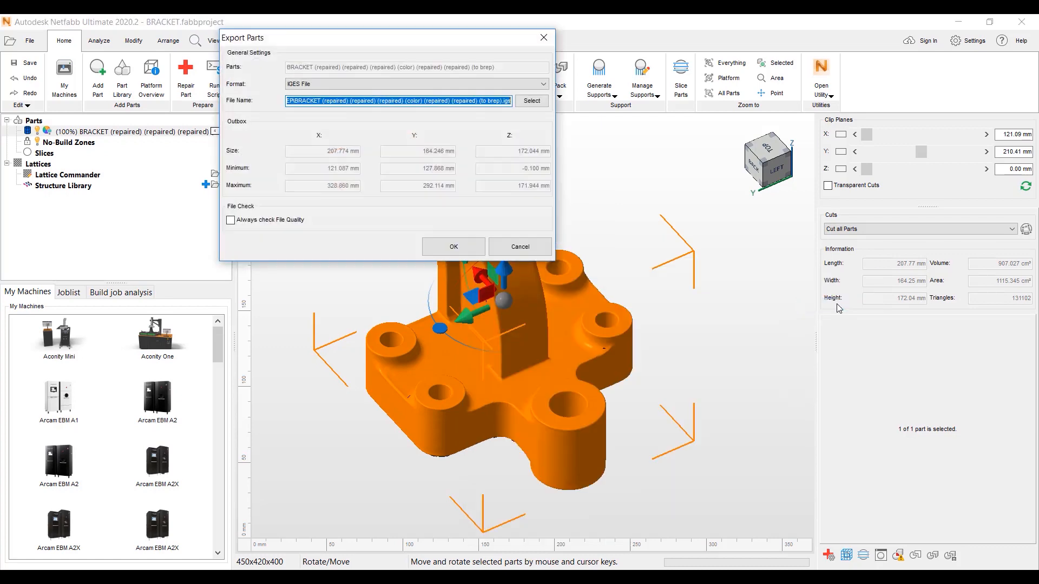
click(454, 247)
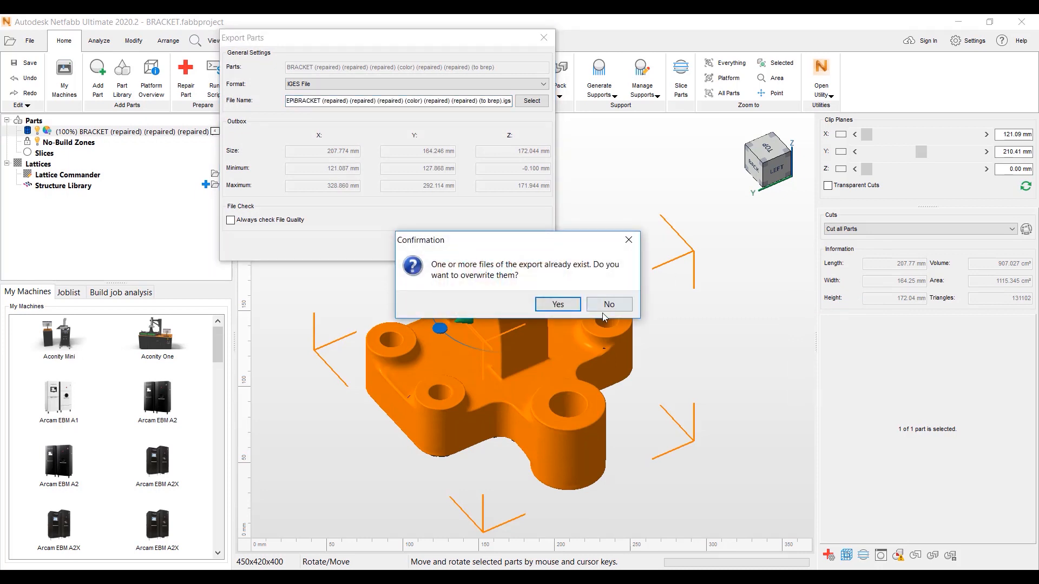
click(559, 305)
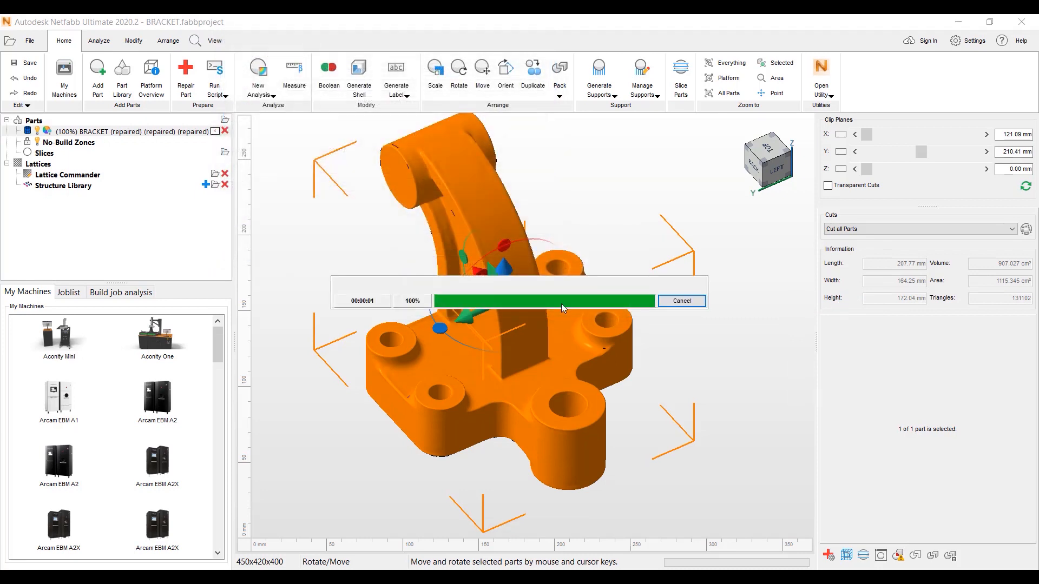